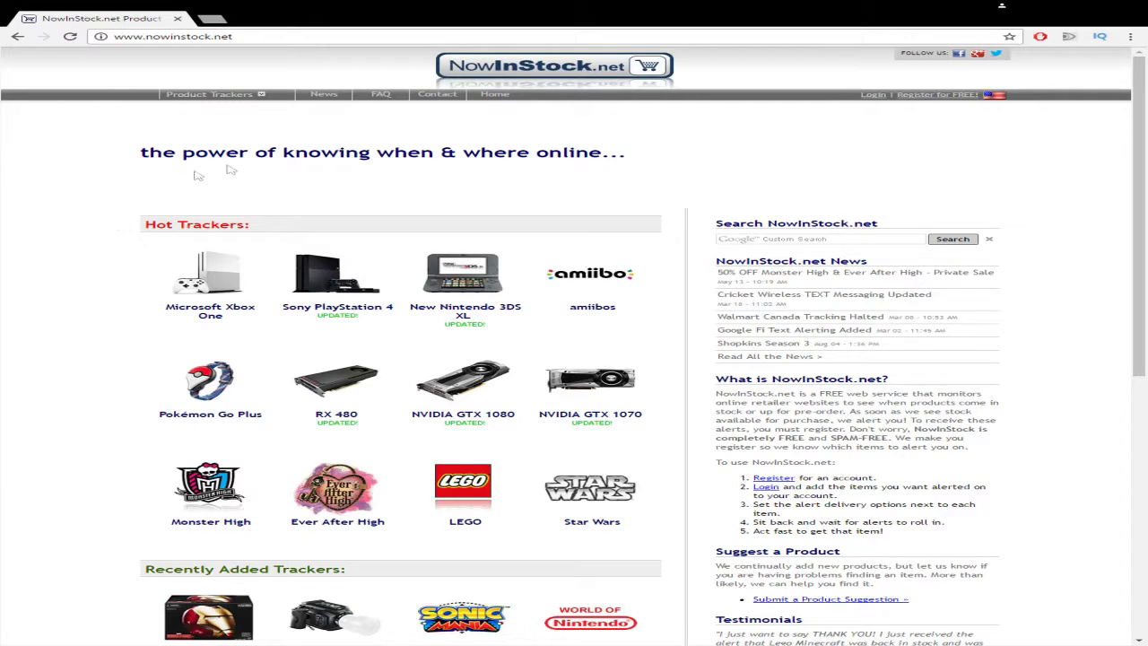
Step: Search the site for psvr and open the Sony PlayStation VR Pre-order & In Stock Tracker
click(758, 236)
text(vr)
key(Return)
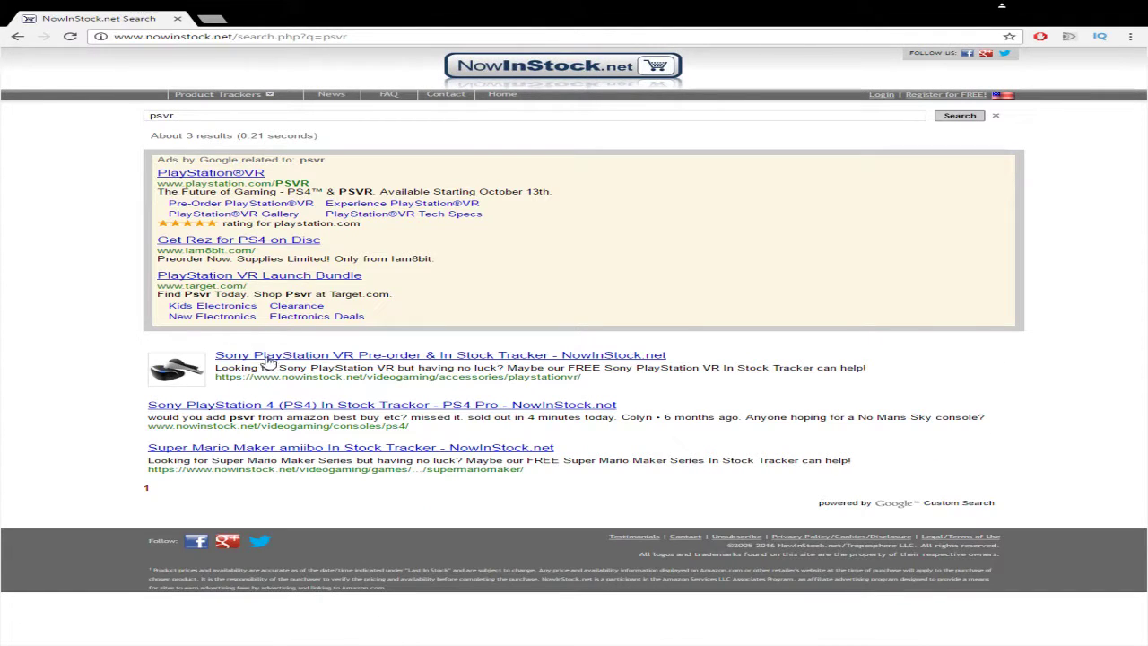
click(265, 357)
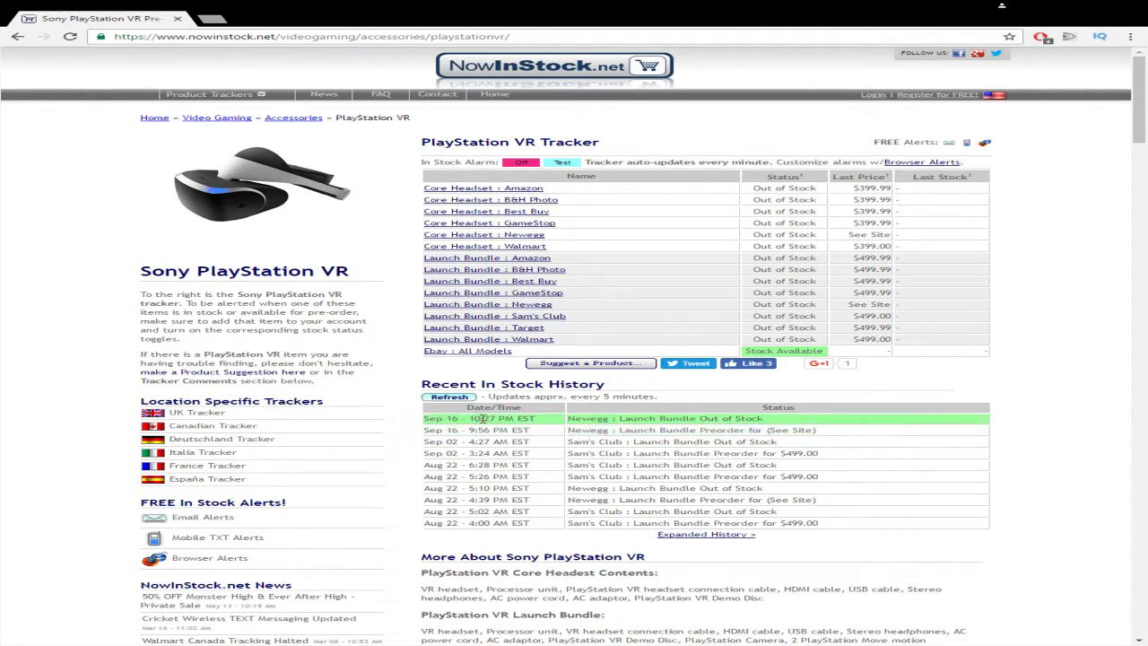
Step: Look through the PlayStation VR tracker's recent in-stock history, visitor comments and alert options
scroll(493, 418, down, 5)
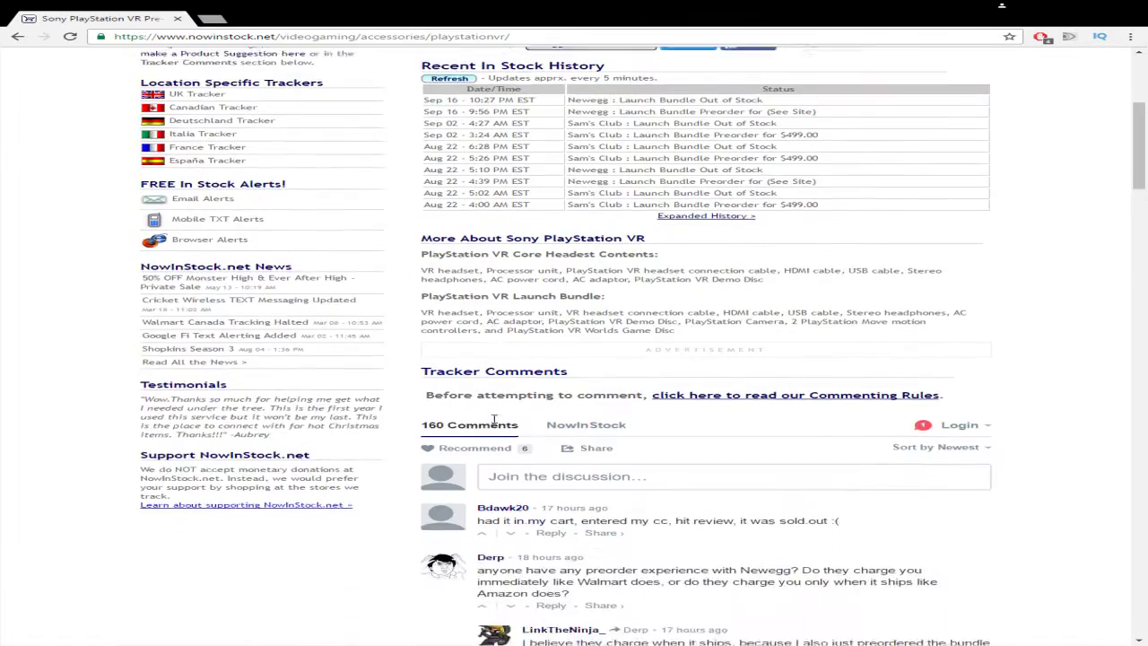
scroll(525, 400, down, 1)
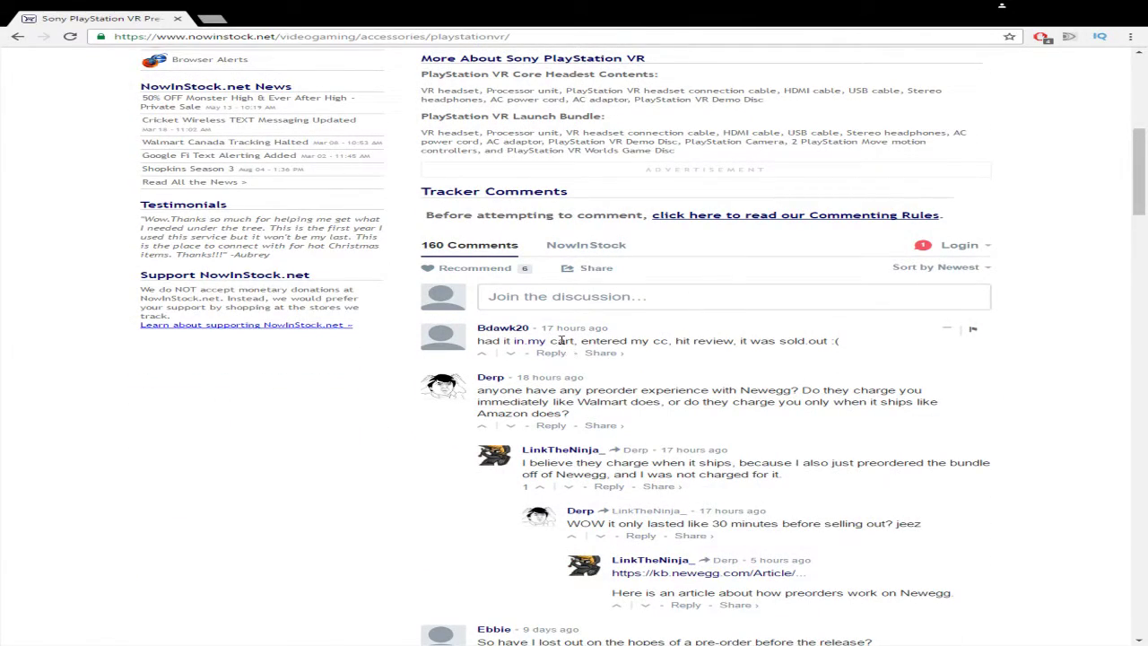
scroll(538, 323, down, 2)
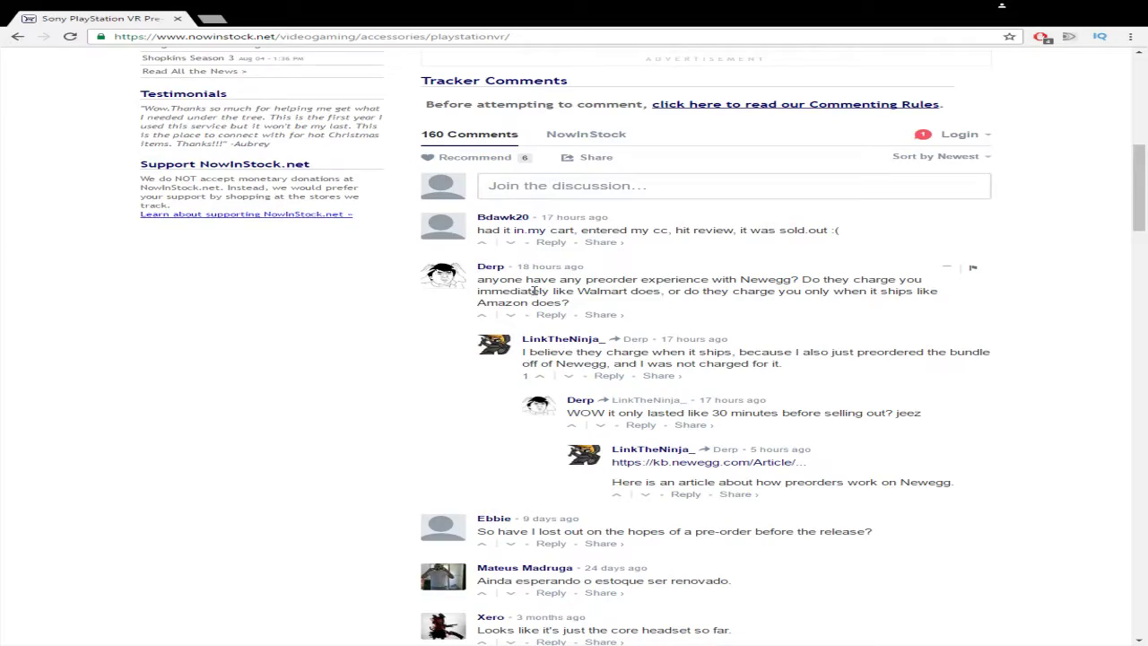
scroll(535, 290, up, 8)
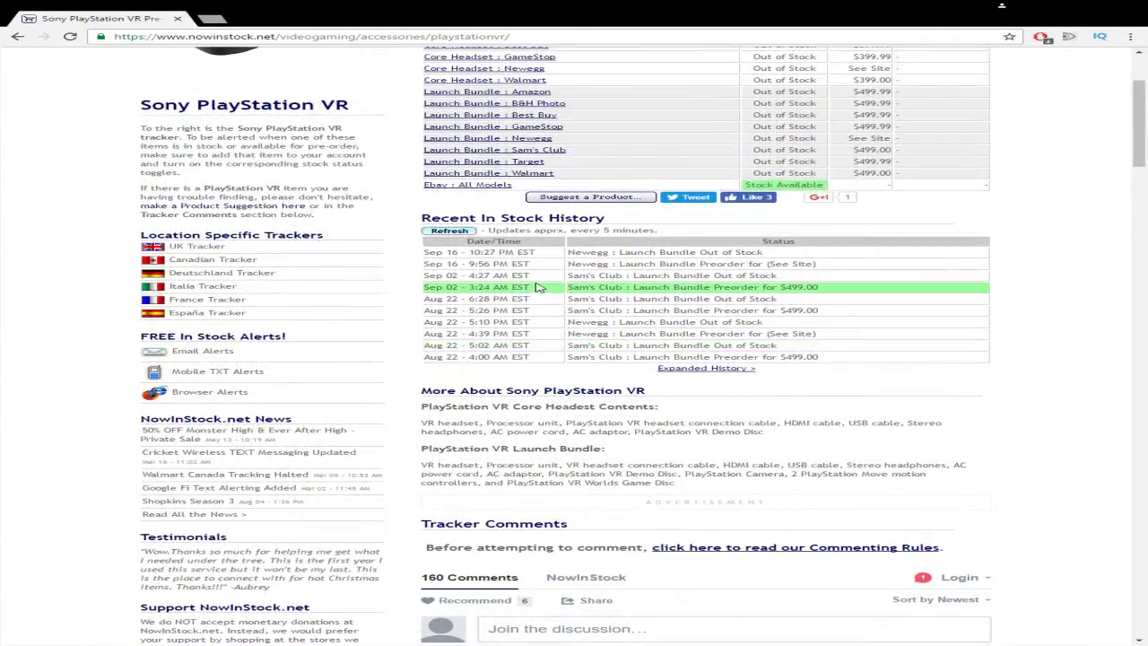
scroll(538, 287, up, 2)
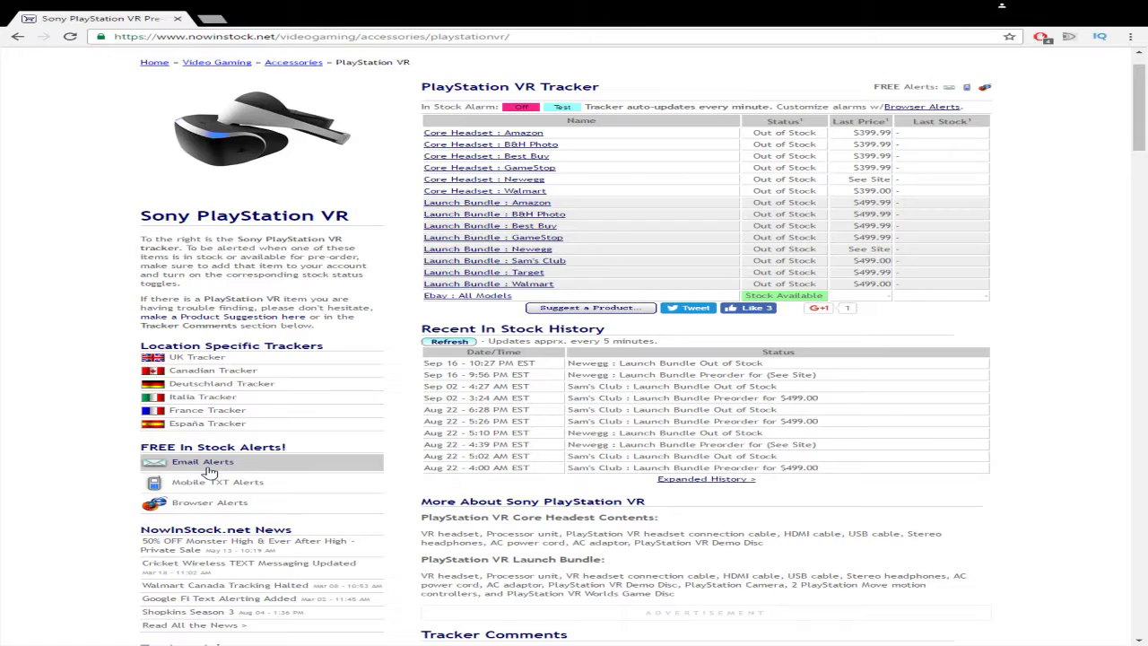
scroll(433, 214, up, 1)
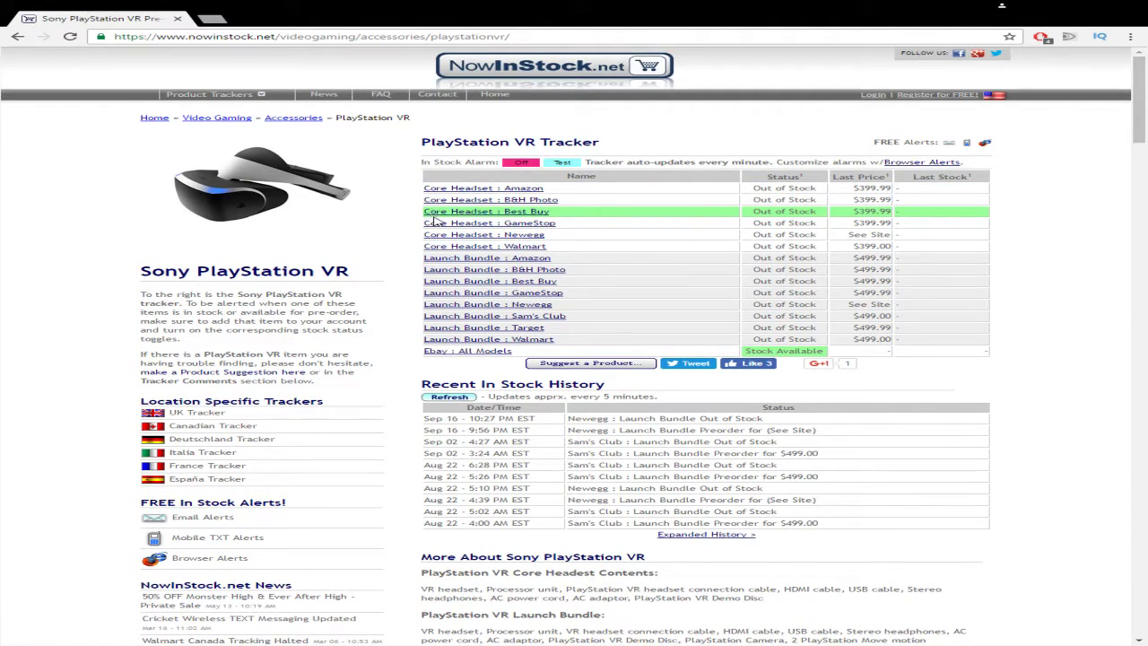
Step: Log in to the account and delete all PlayStation VR alerts from My Items
click(872, 96)
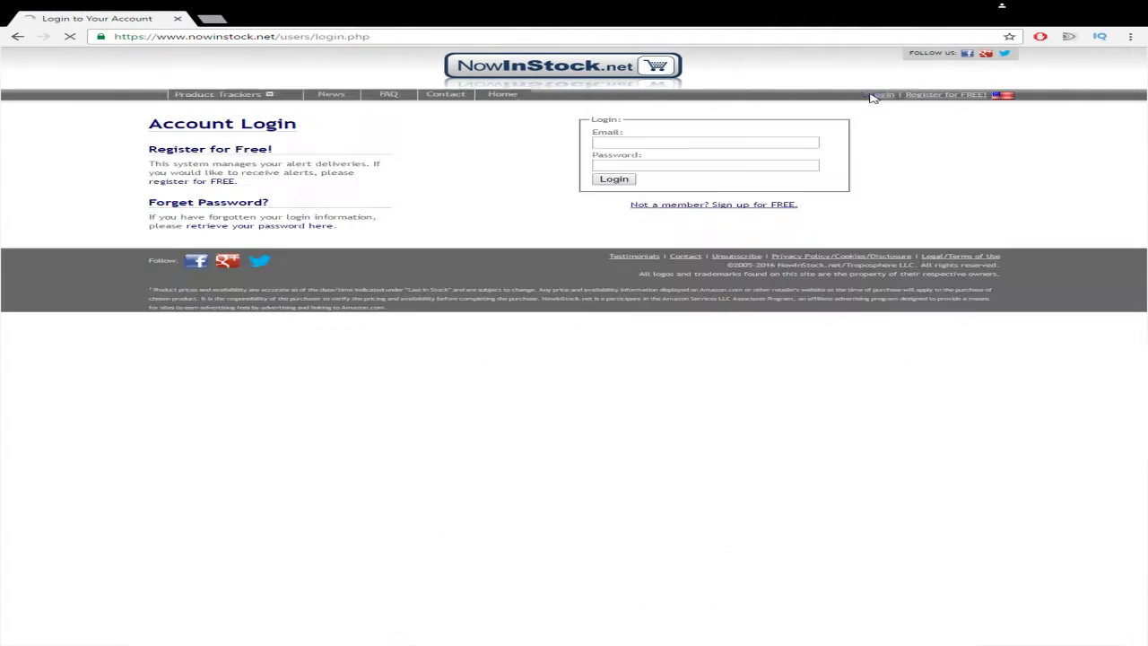
click(621, 145)
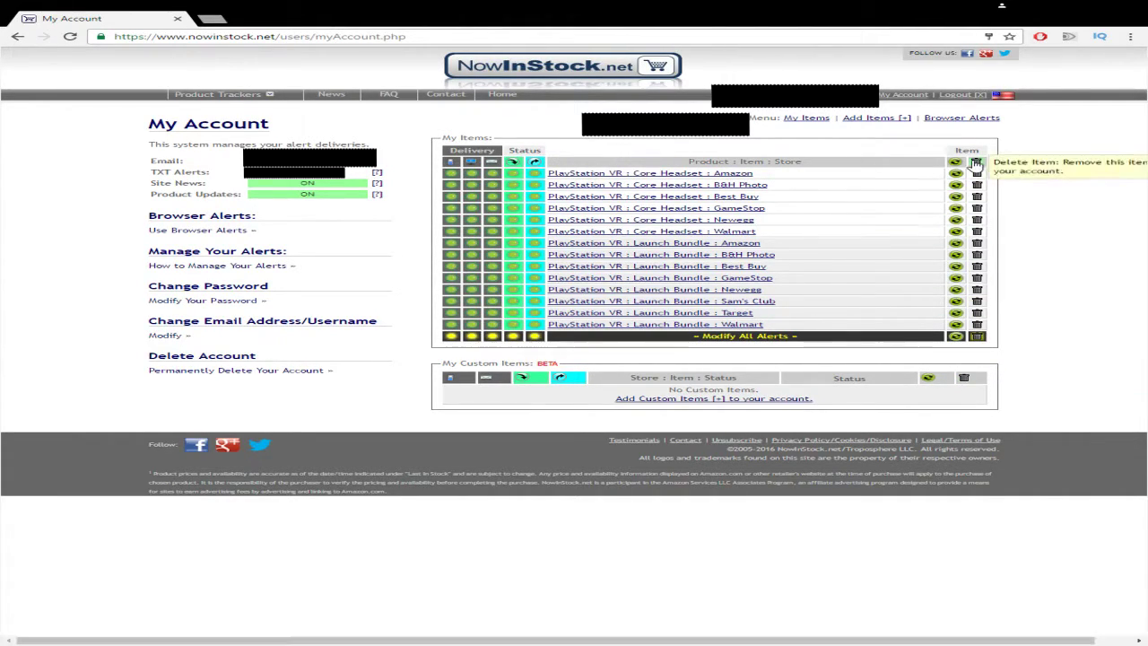
click(977, 335)
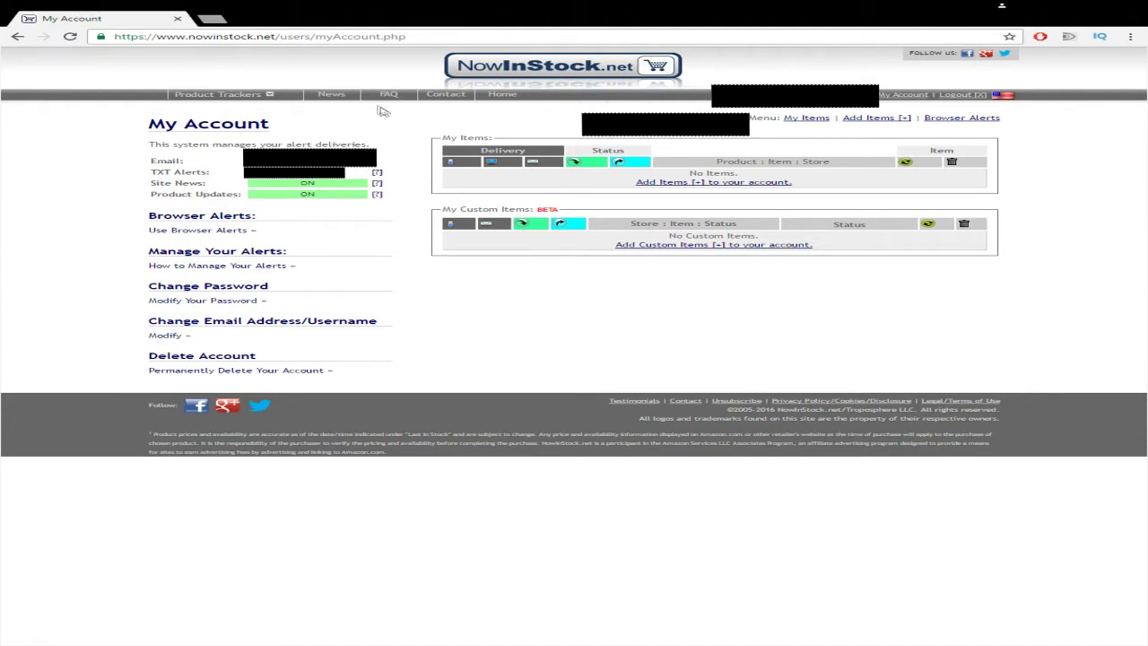
Step: Return to the home page, search for psvre and open the Sony PlayStation VR tracker
mouse_move(190, 87)
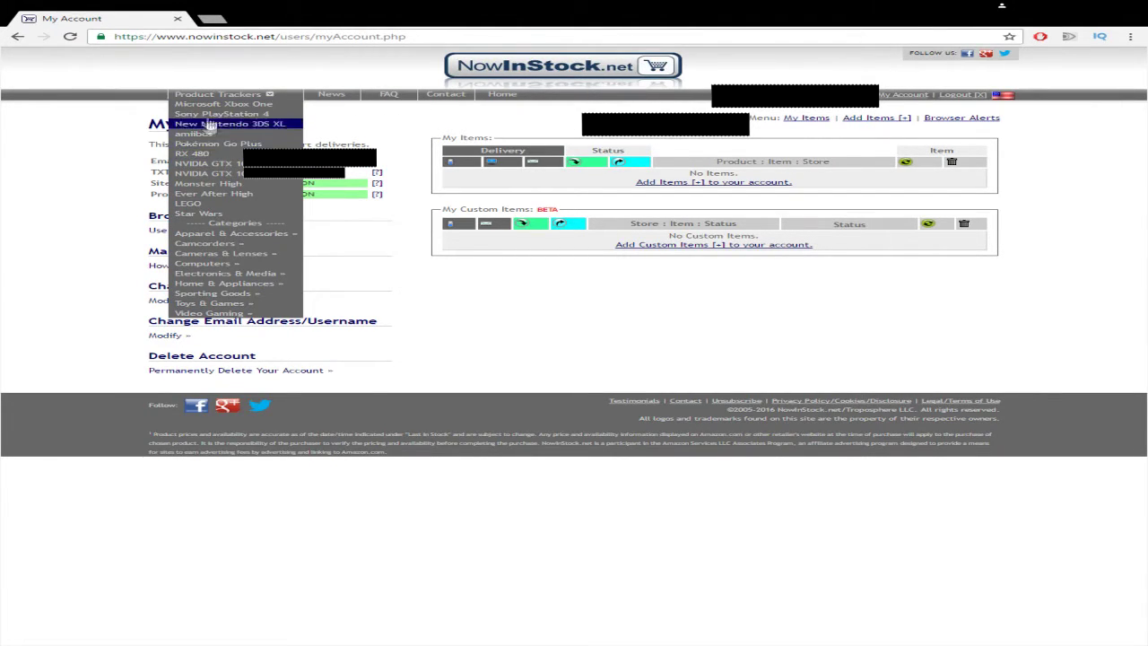
click(215, 95)
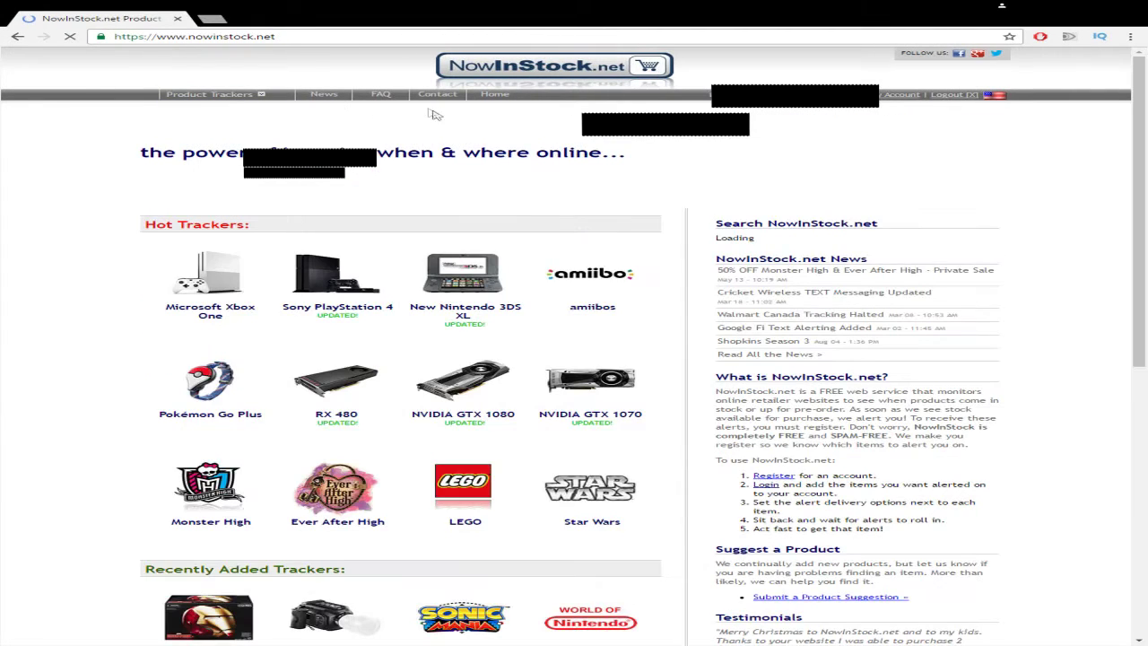
click(775, 238)
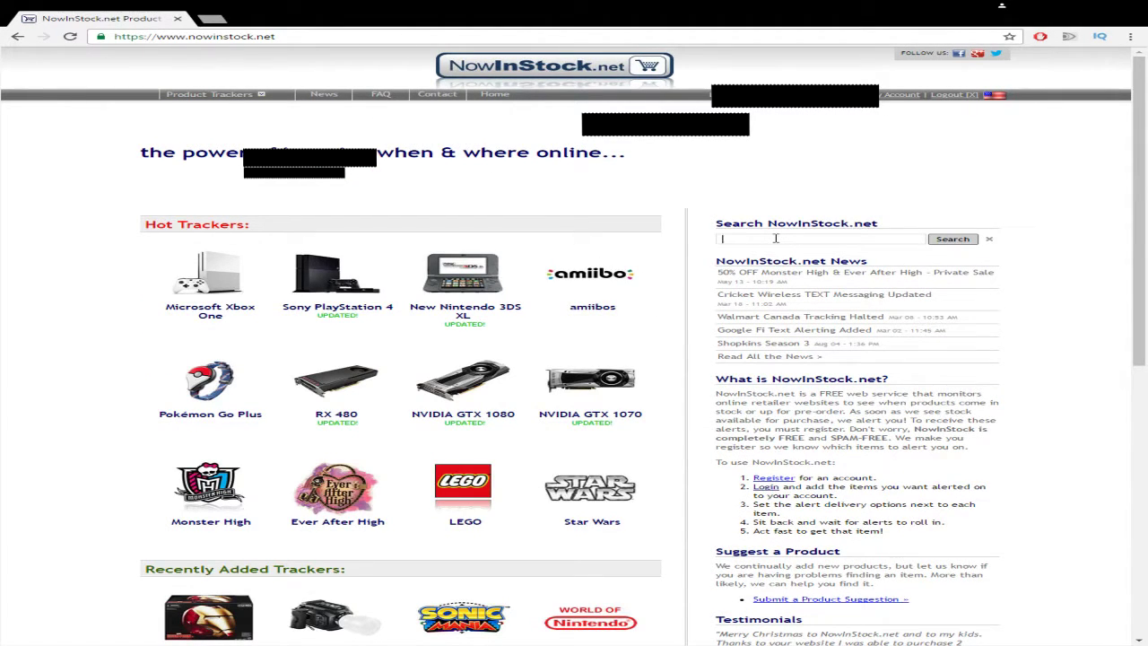
text(psvre)
key(Return)
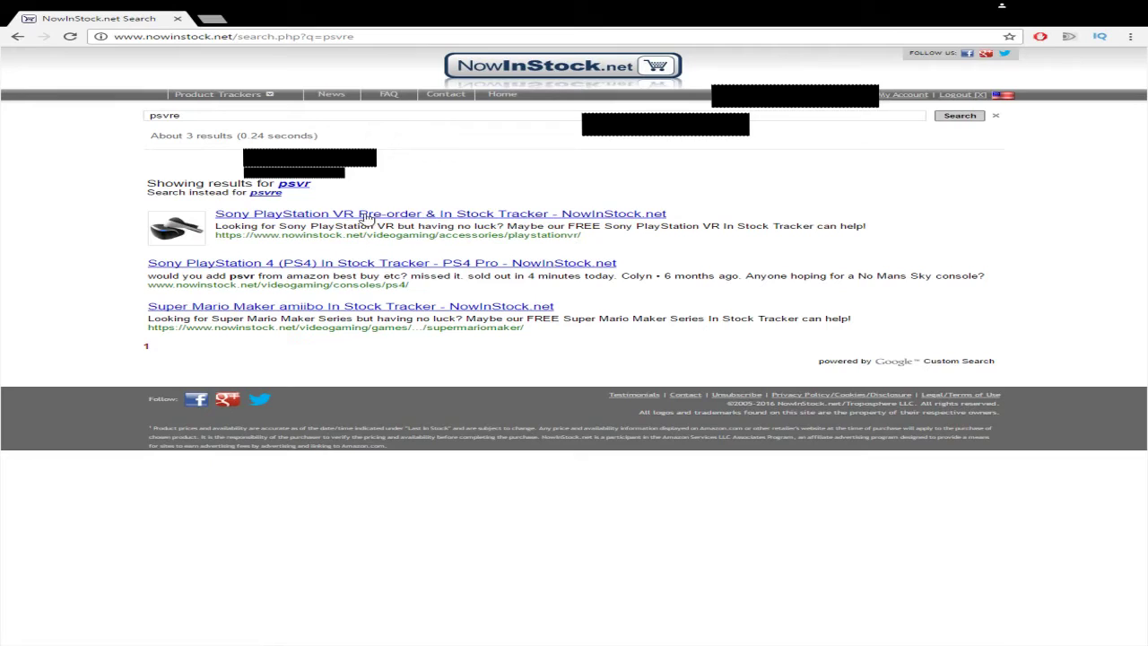
click(368, 216)
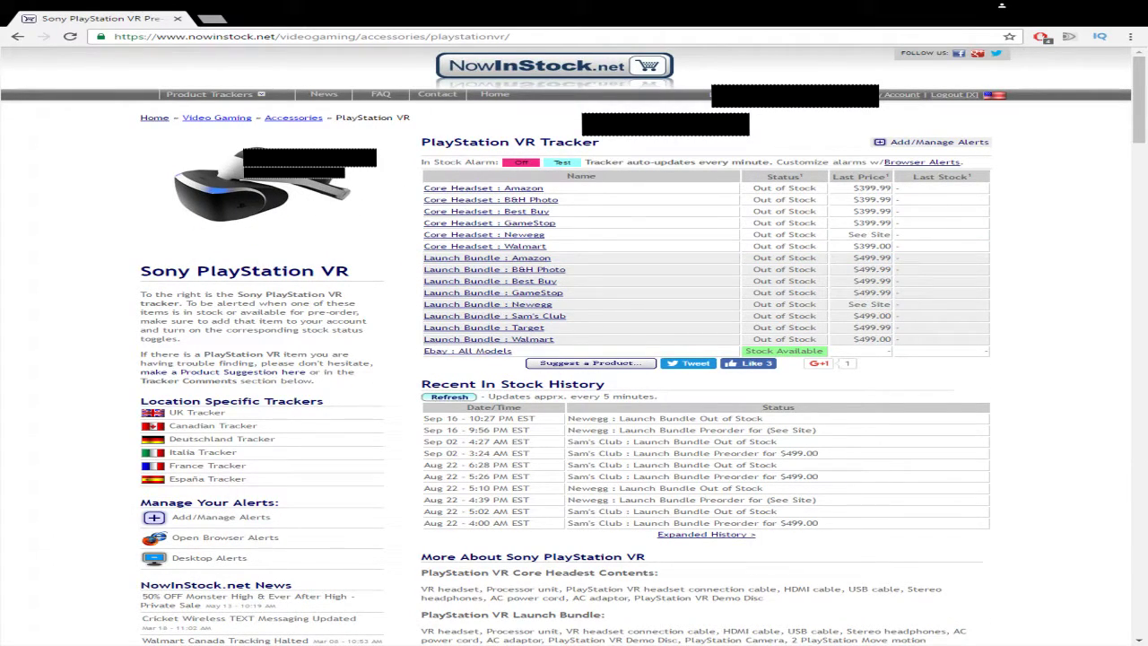
Step: Open alert management for PlayStation VR and add the Core Headset for Amazon, B&H Photo, Best Buy, GameStop, Newegg and Walmart
click(921, 147)
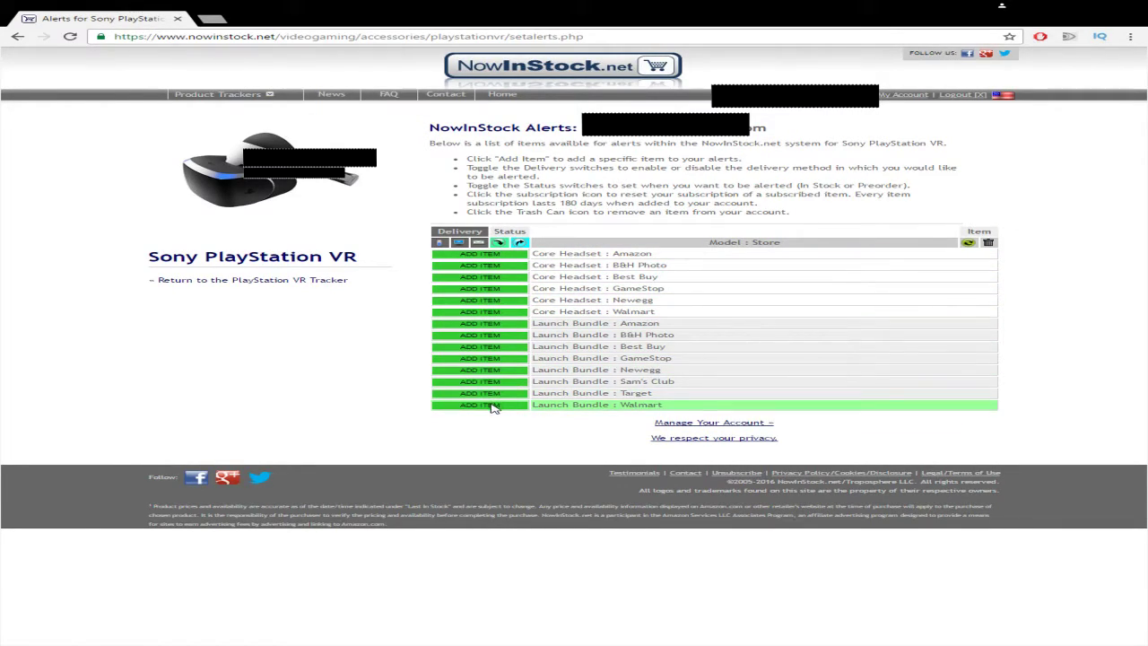
click(466, 255)
click(466, 266)
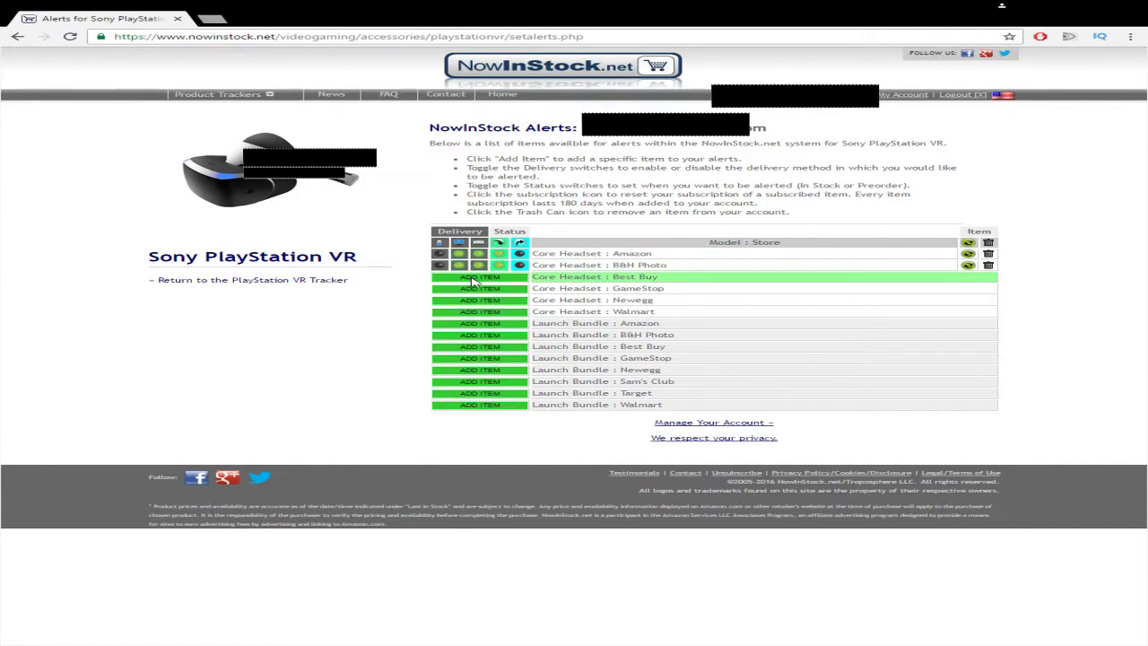
click(468, 277)
click(470, 289)
click(472, 301)
click(472, 313)
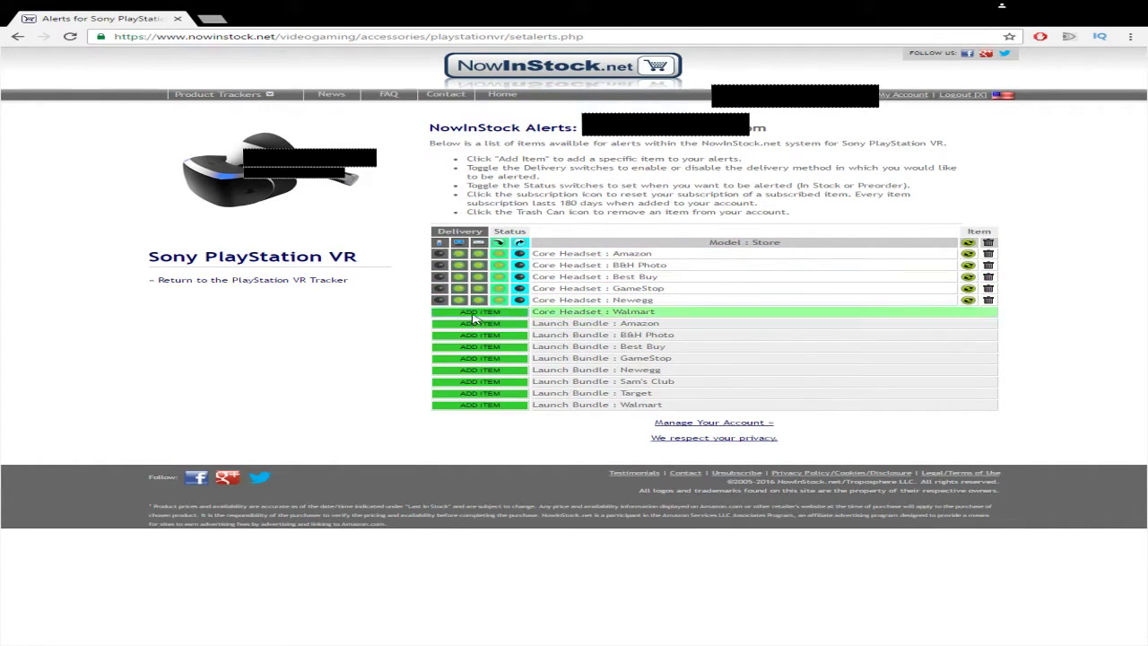
Step: Add alerts for the Launch Bundle at Amazon, B&H Photo, Best Buy, GameStop, Newegg, Sam's Club, Target and Walmart
click(475, 323)
click(477, 335)
click(479, 347)
click(481, 359)
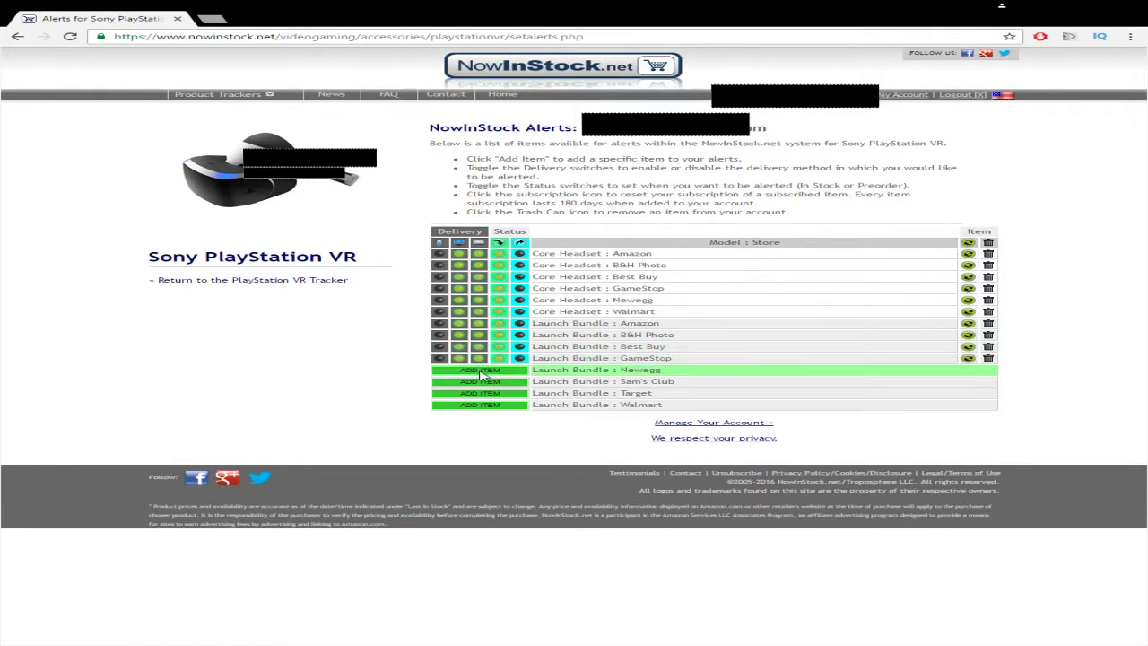
click(481, 371)
click(481, 382)
click(481, 395)
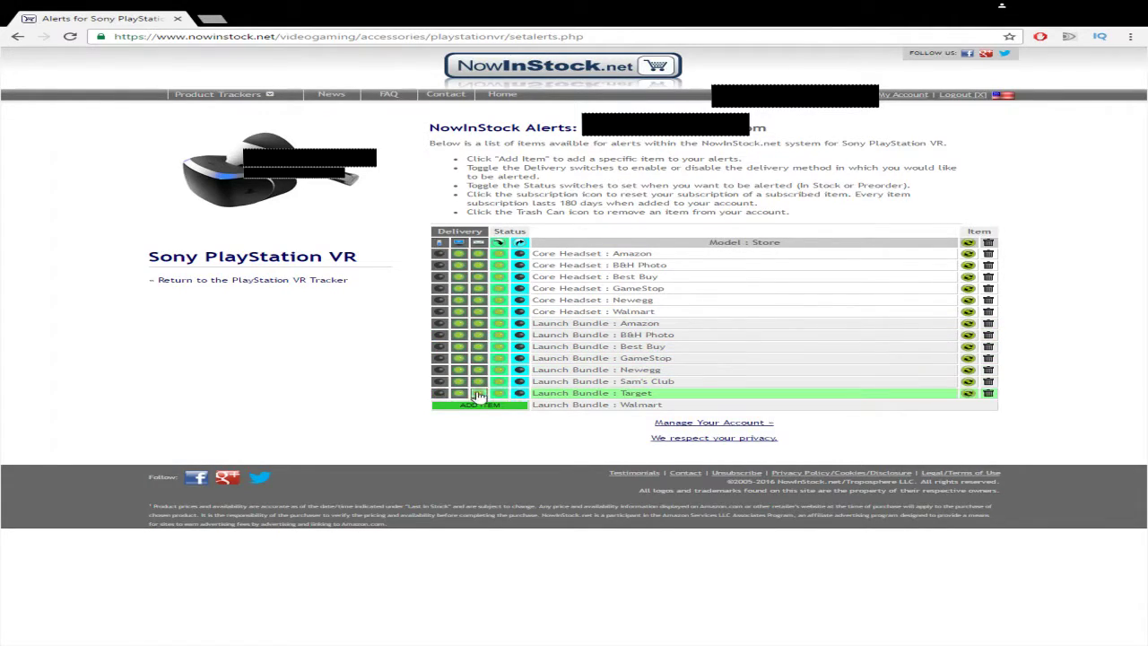
click(480, 407)
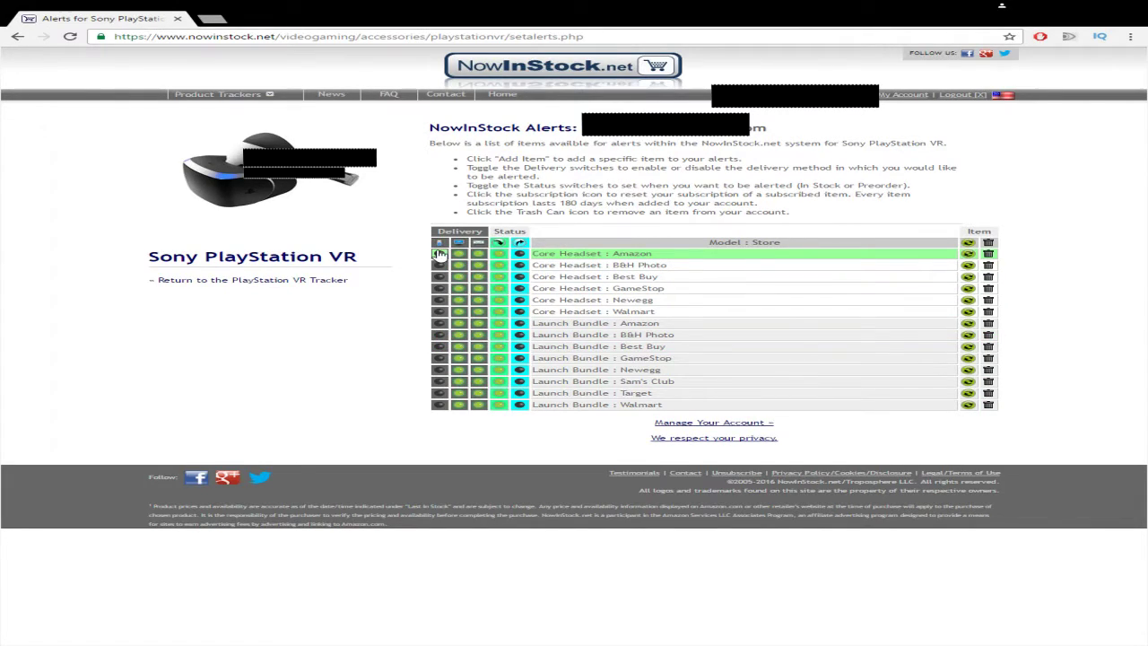
Step: Enable mobile text delivery for every Core Headset and Launch Bundle alert
mouse_move(523, 246)
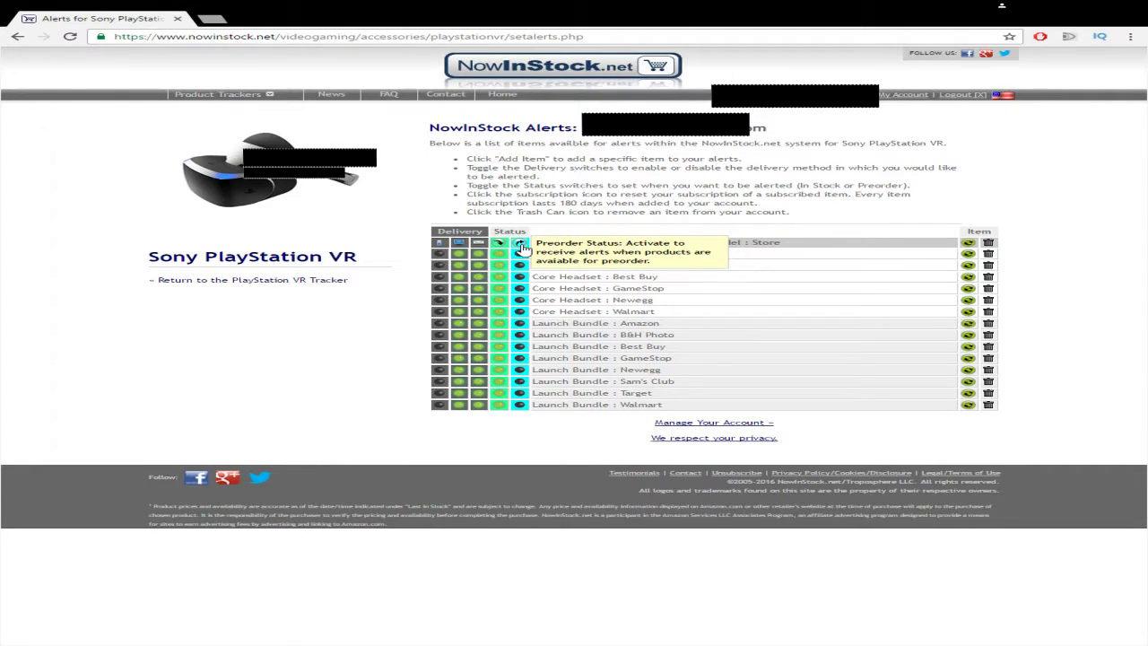
mouse_move(460, 247)
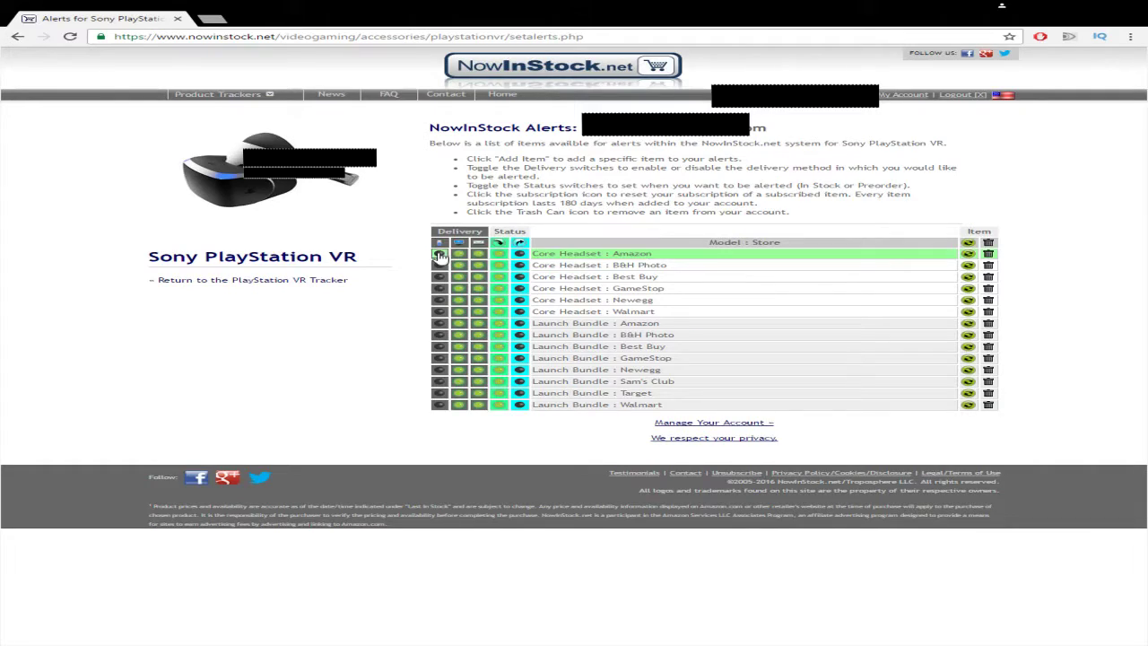
click(439, 266)
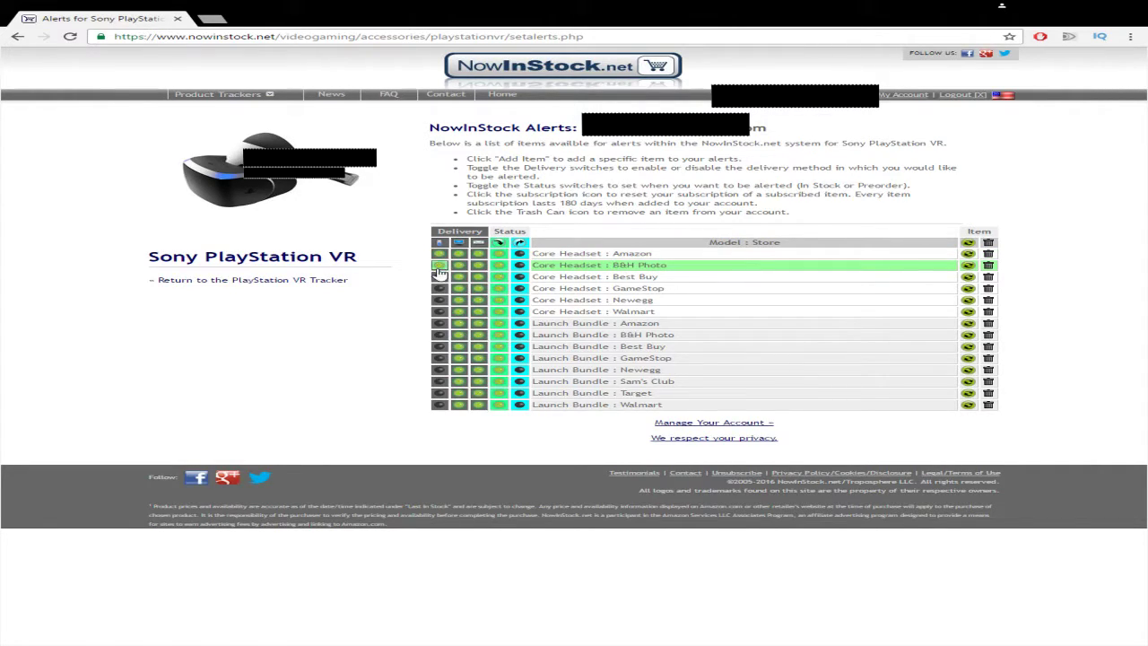
click(440, 323)
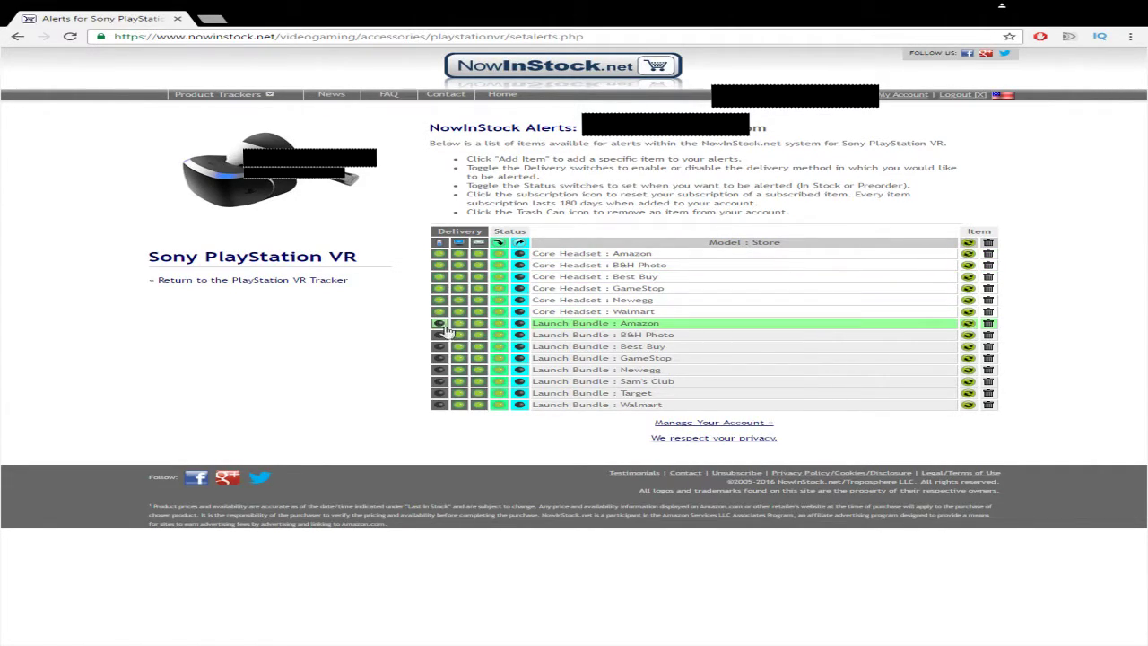
click(439, 335)
click(439, 347)
click(439, 358)
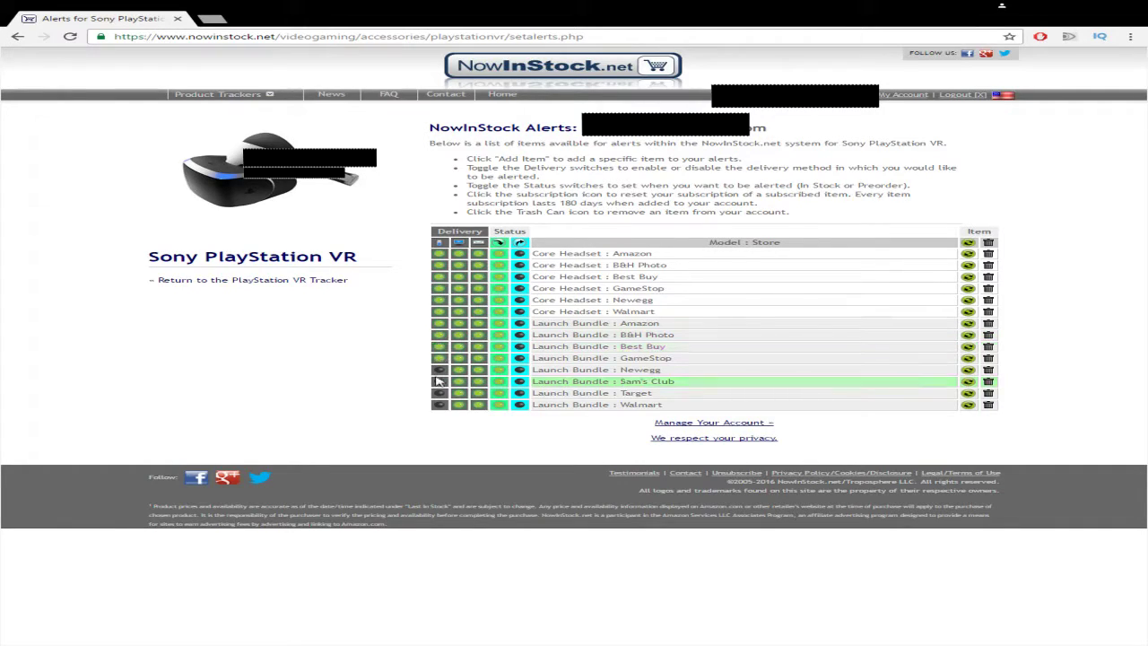
click(440, 370)
click(439, 381)
click(440, 393)
click(439, 404)
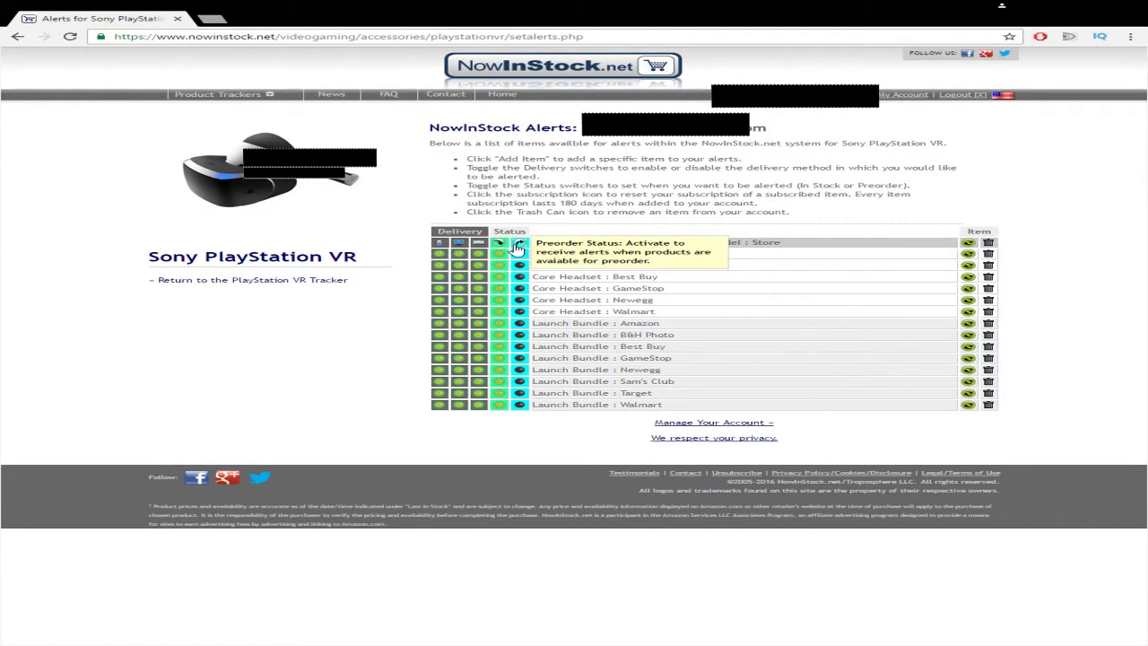
Step: Activate the preorder status alert for all six Core Headset items
click(519, 253)
click(519, 265)
click(519, 276)
click(520, 288)
click(519, 300)
click(519, 311)
Step: Activate the preorder status alert for all eight Launch Bundle items, from Amazon through Walmart
click(519, 323)
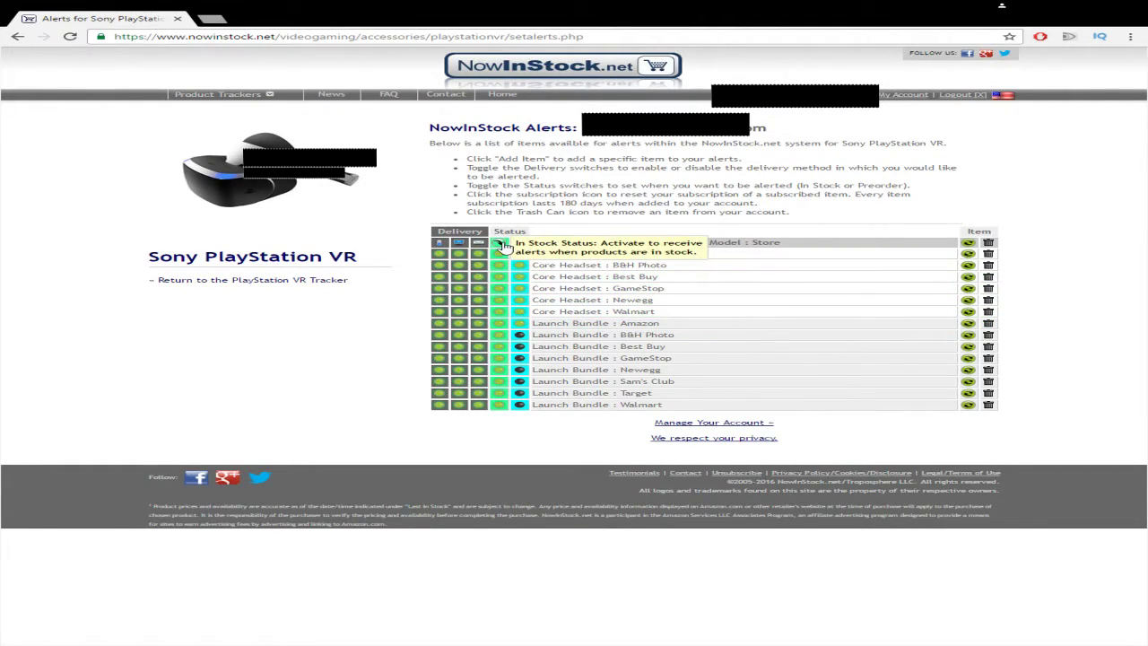
click(520, 334)
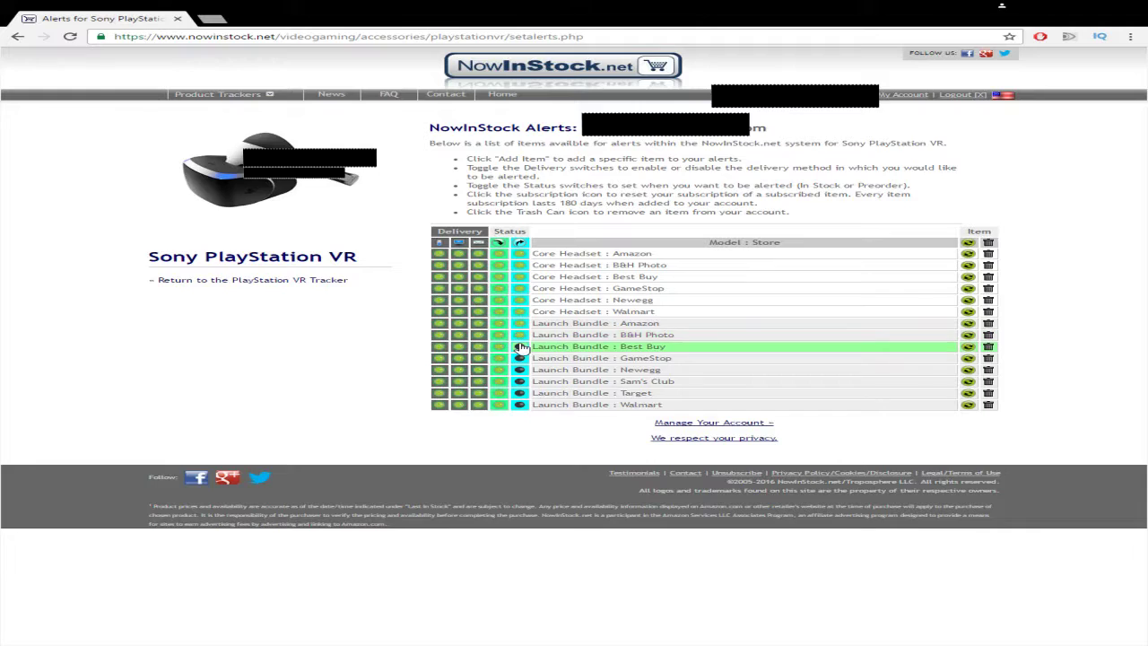
click(519, 346)
click(520, 358)
click(519, 370)
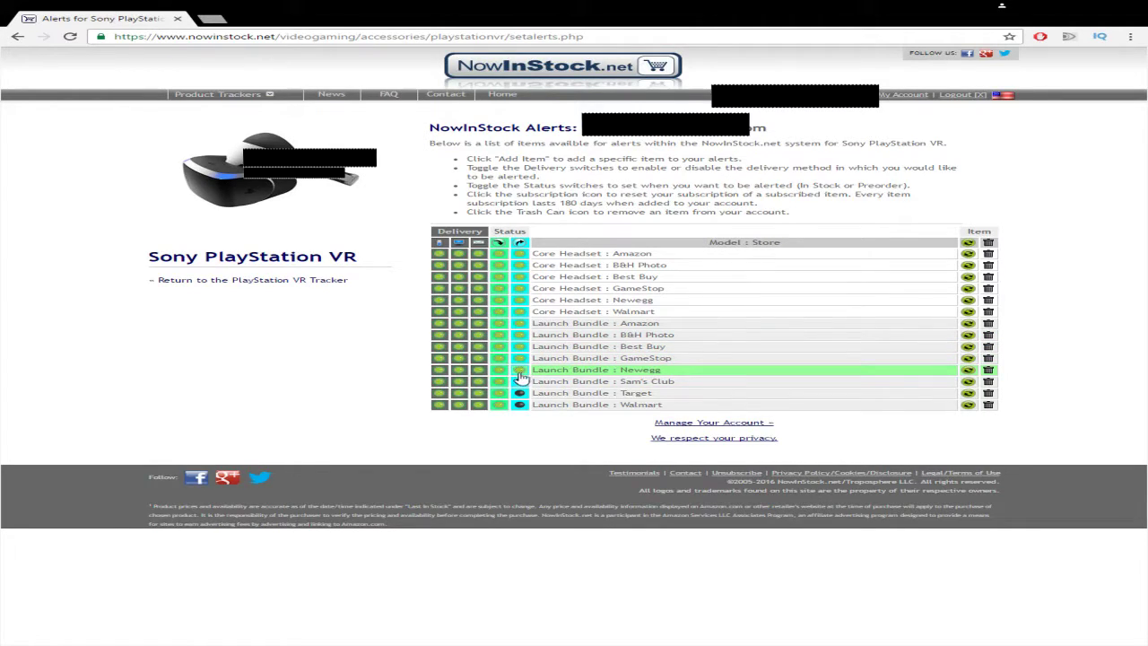
click(520, 381)
click(520, 393)
click(519, 404)
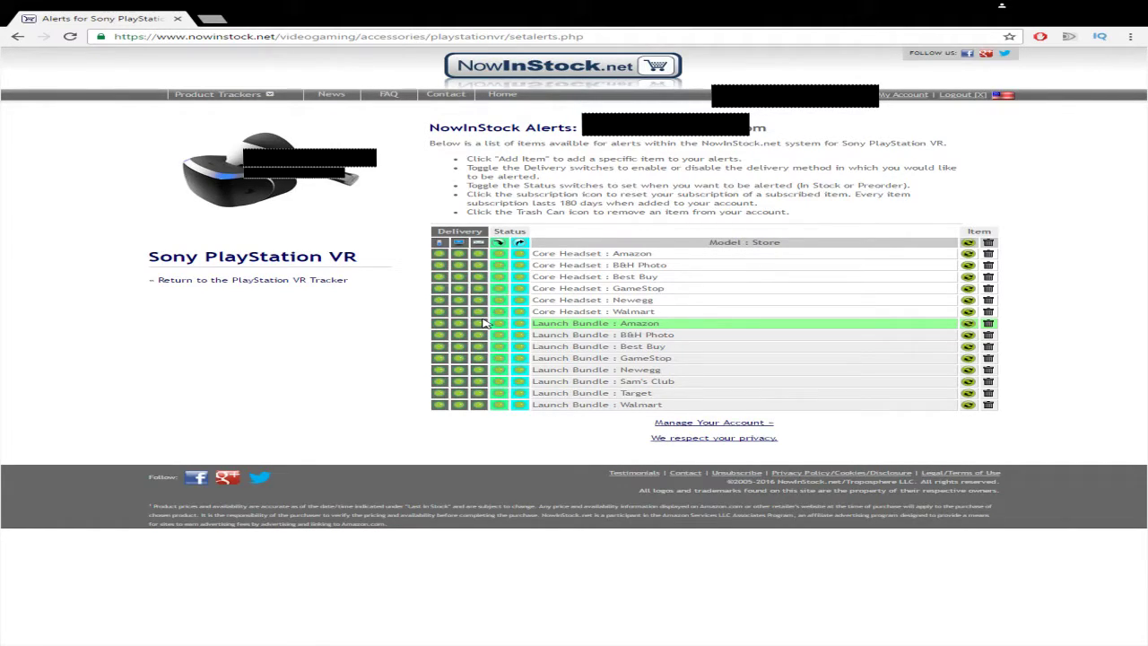
Step: Open the account management page to review the added PlayStation VR alerts
click(705, 425)
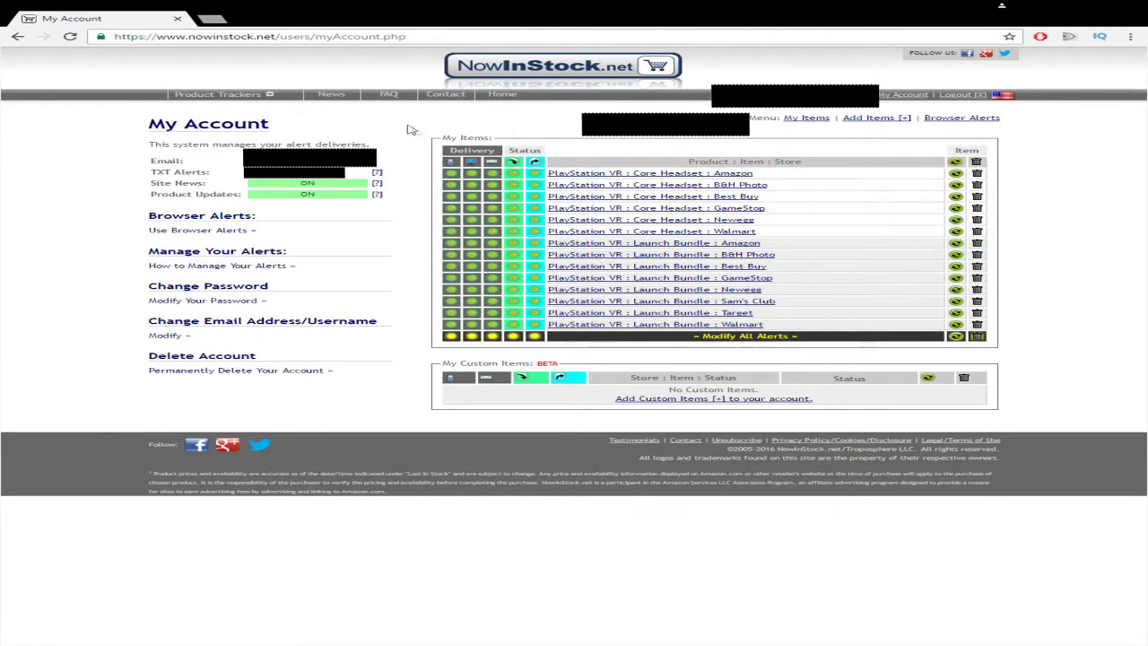
mouse_move(302, 95)
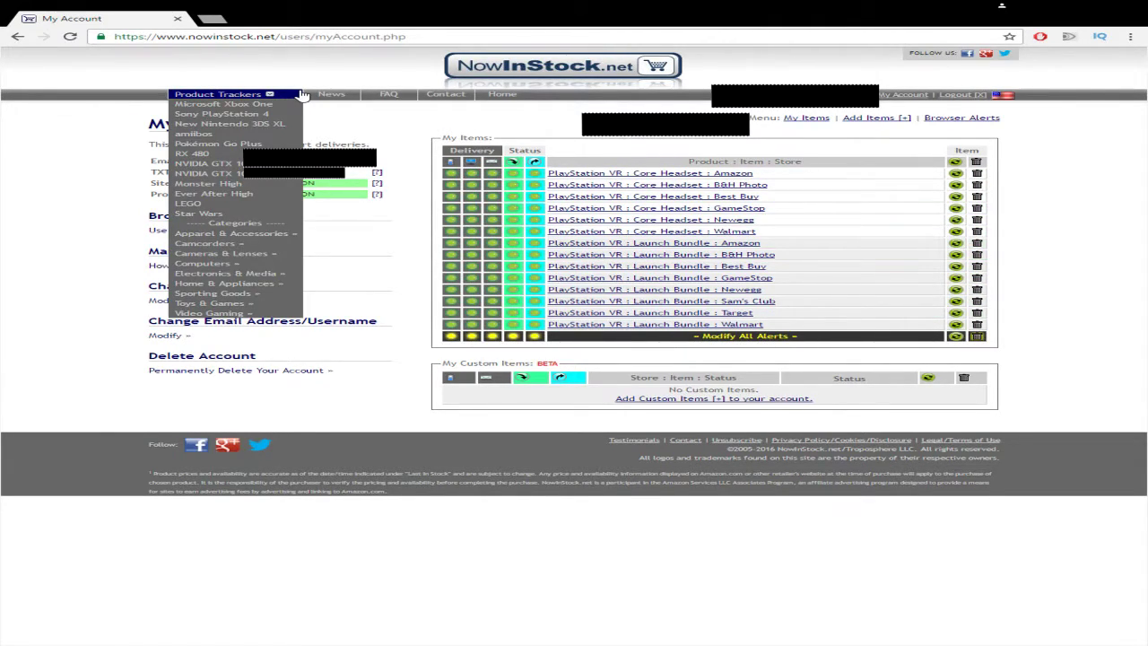